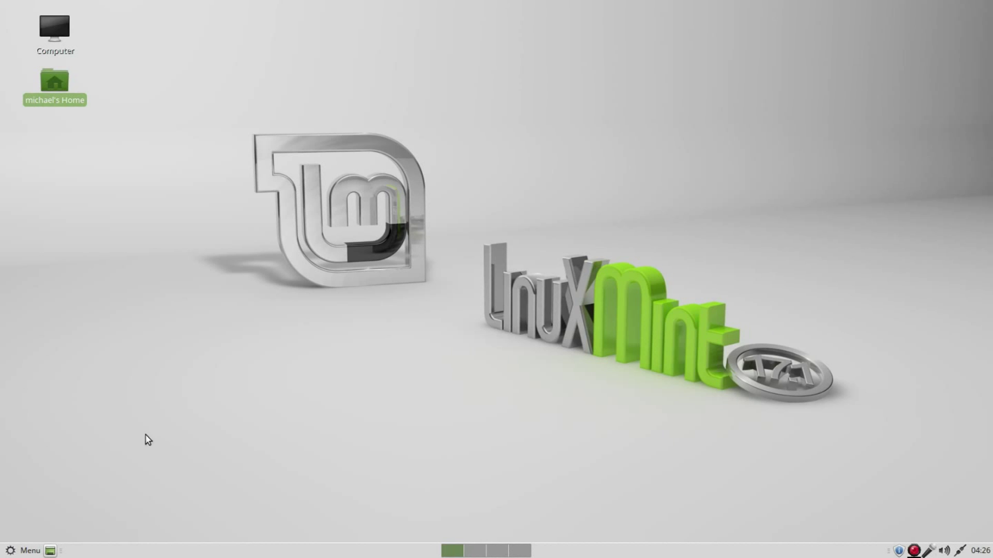
Launch Software Manager from the Menu with administrator rights.
{"action": "left_click", "coordinate": [28, 550]}
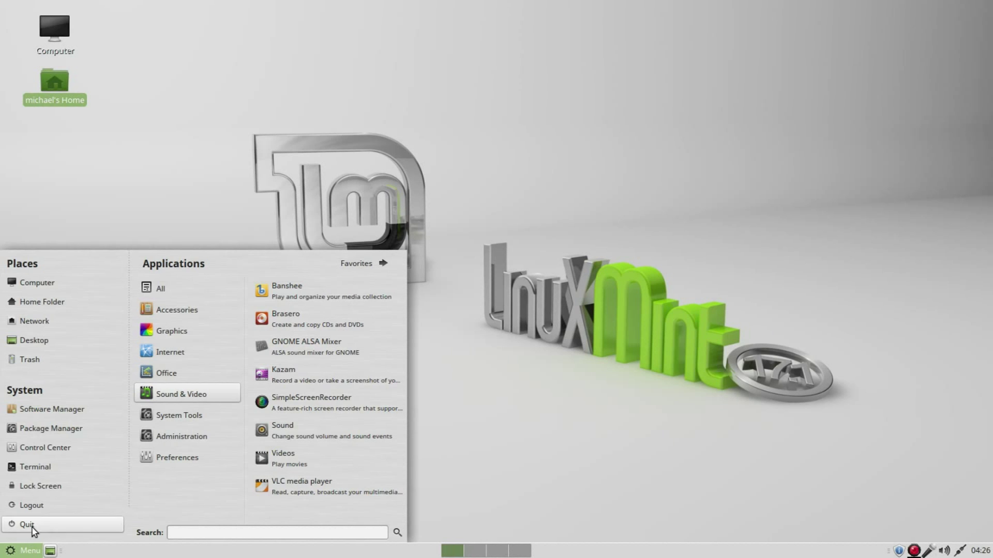
{"action": "left_click", "coordinate": [61, 414]}
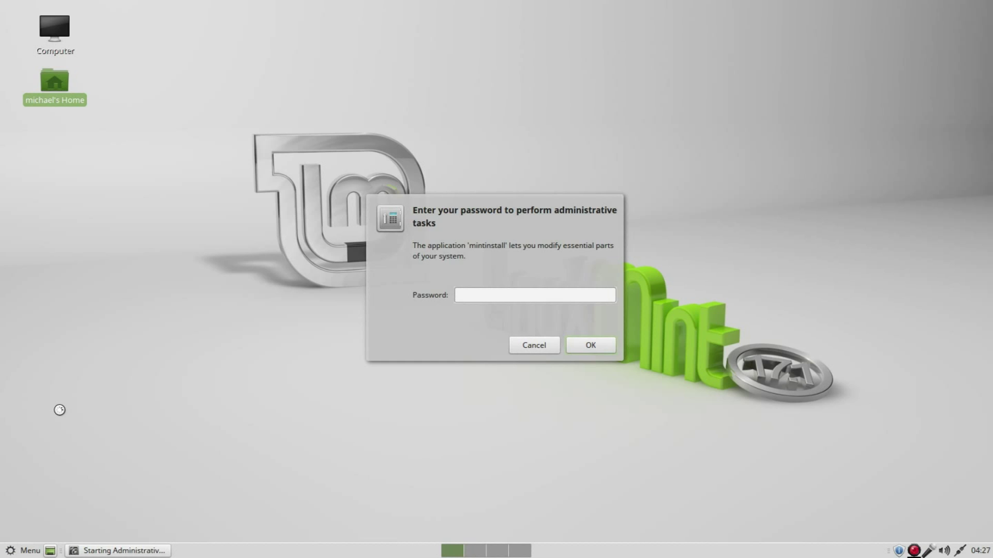
{"action": "type", "text": "********"}
{"action": "type", "text": "*"}
{"action": "key", "text": "Return"}
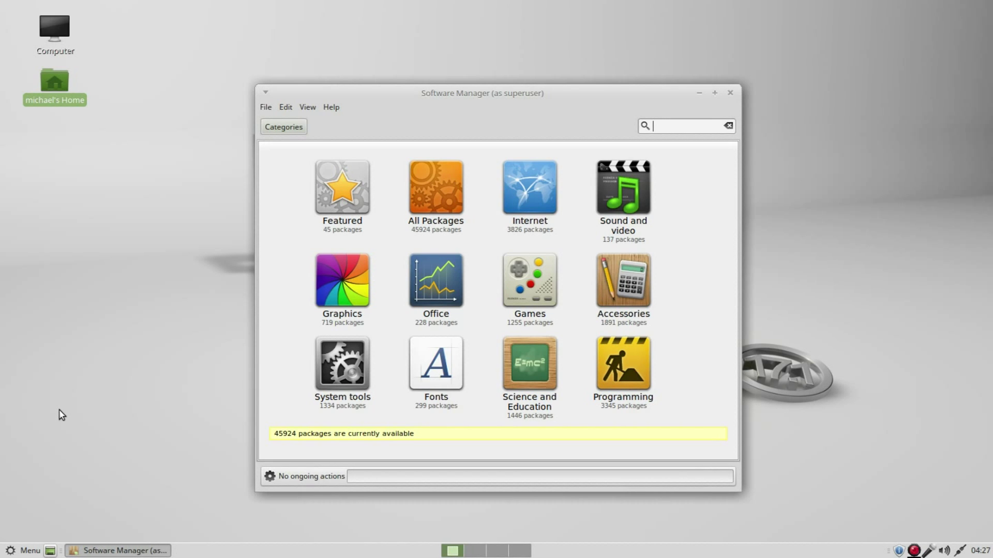
Search Software Manager for 'chromium'.
{"action": "type", "text": "ch"}
{"action": "type", "text": "romium"}
{"action": "key", "text": "Return"}
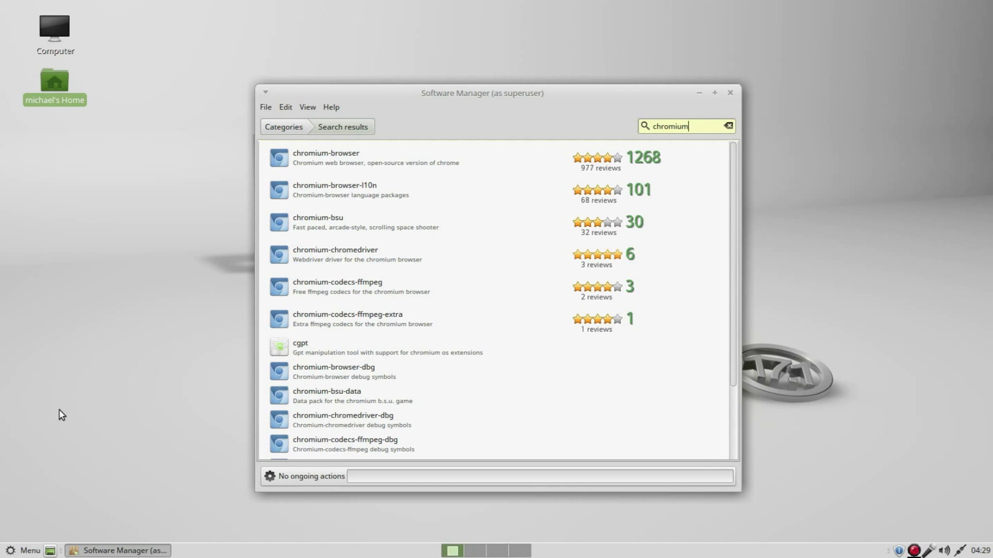
Search for 'browser' and open the chromium-browser result's details page.
{"action": "key", "text": "BackSpace"}
{"action": "key", "text": "BackSpace"}
{"action": "key", "text": "BackSpace"}
{"action": "key", "text": "BackSpace"}
{"action": "type", "text": "br"}
{"action": "type", "text": "owser"}
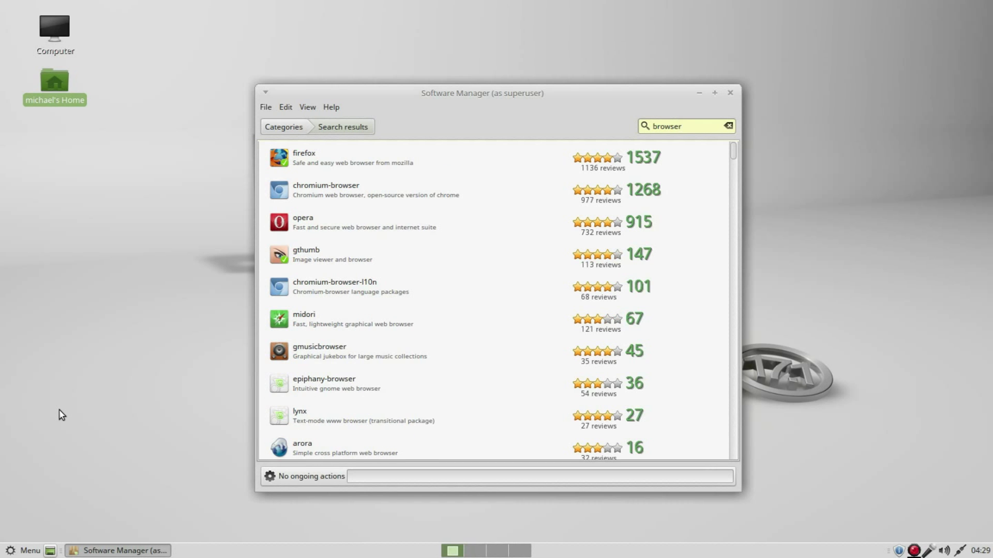
{"action": "left_click", "coordinate": [322, 183]}
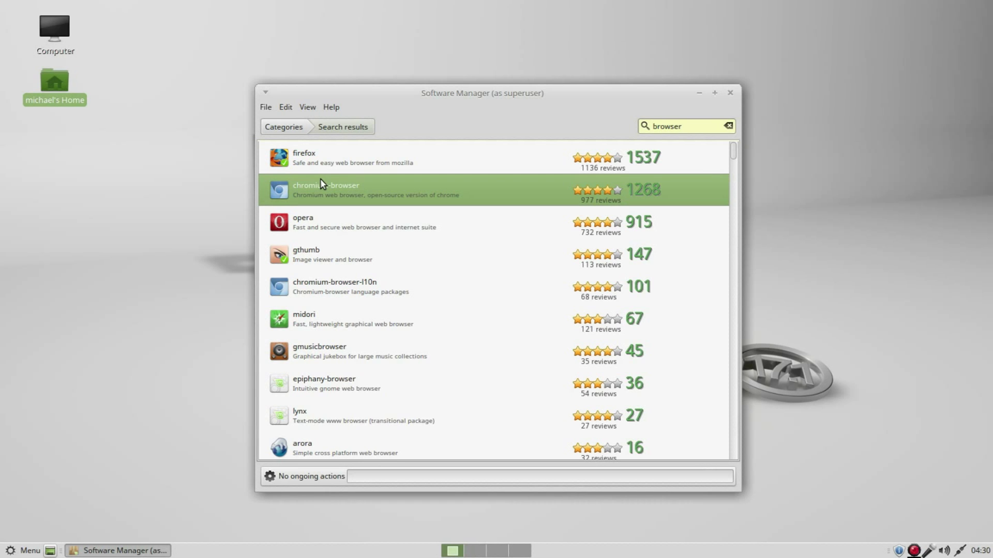
{"action": "left_click", "coordinate": [701, 129]}
{"action": "type", "text": "s"}
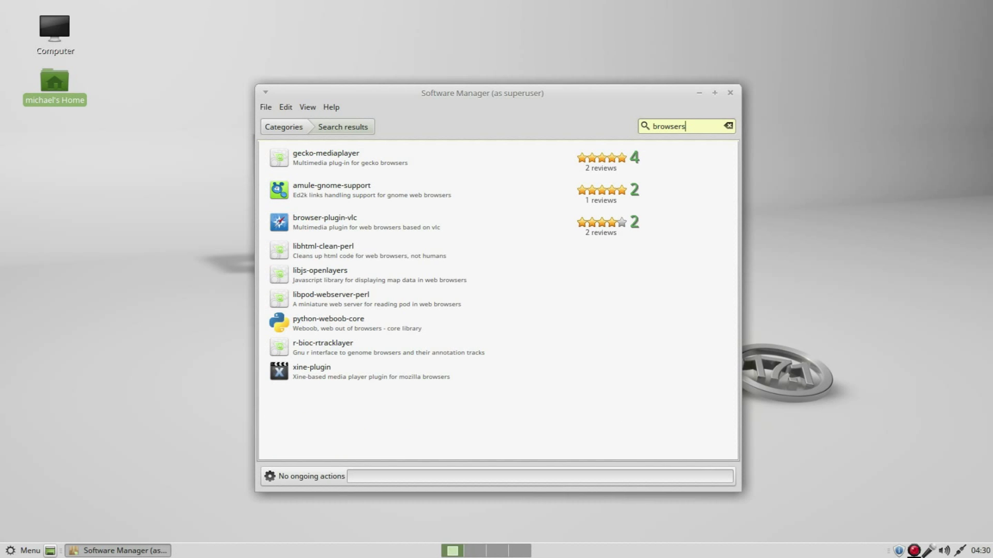
{"action": "key", "text": "BackSpace"}
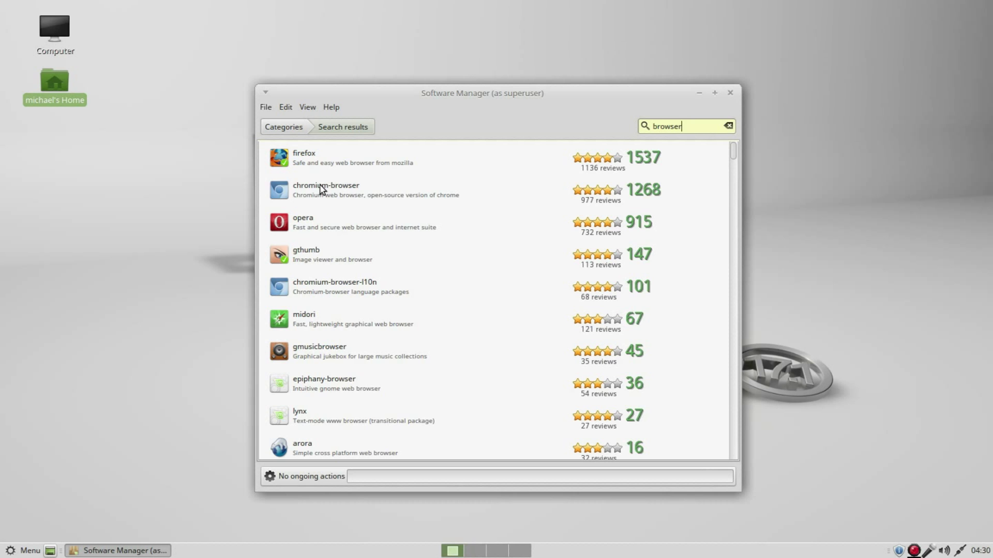
{"action": "left_click", "coordinate": [320, 189]}
Browse chromium-browser's details and reviews, opening and closing the rating dropdown.
{"action": "left_click", "coordinate": [319, 184]}
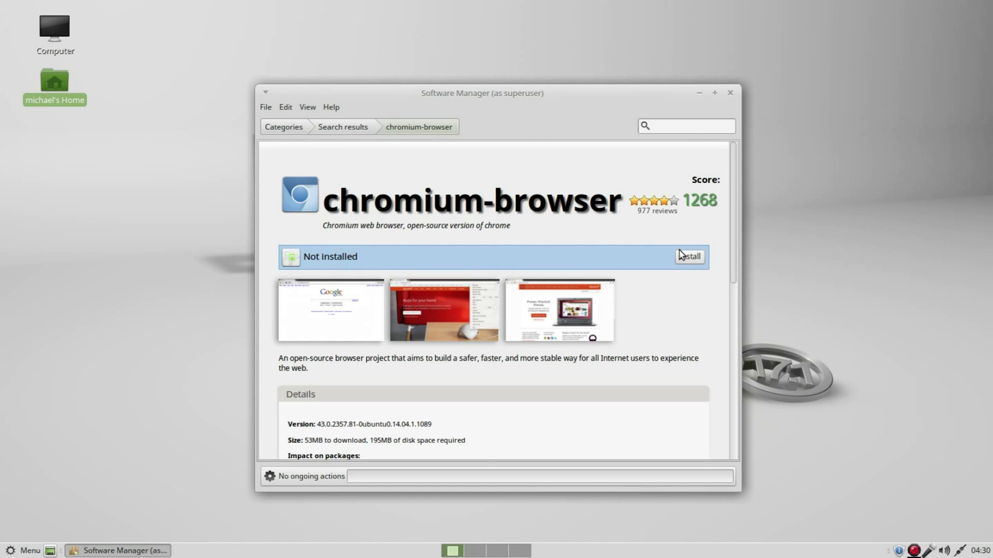
{"action": "left_click_drag", "start_coordinate": [731, 250], "coordinate": [737, 288]}
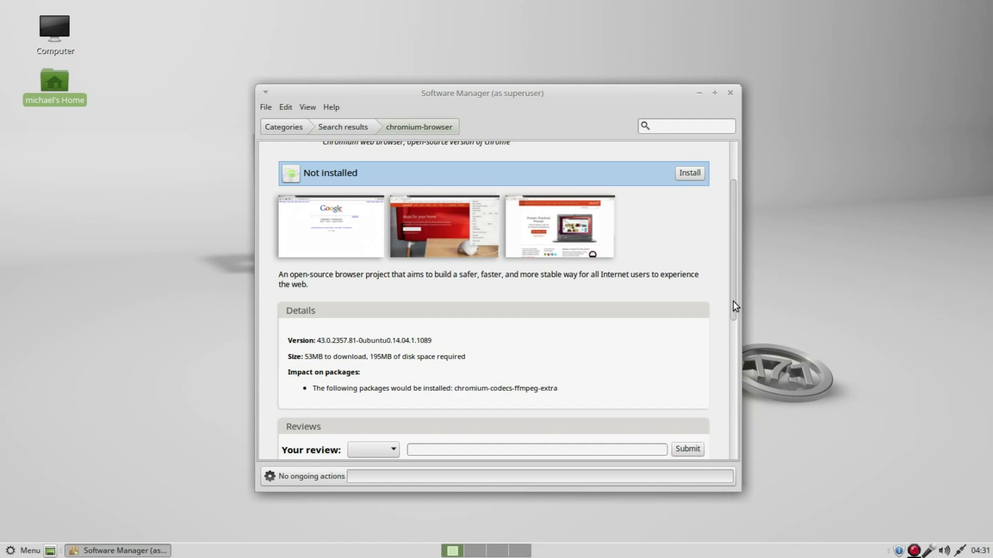
{"action": "left_click_drag", "start_coordinate": [733, 302], "coordinate": [730, 440]}
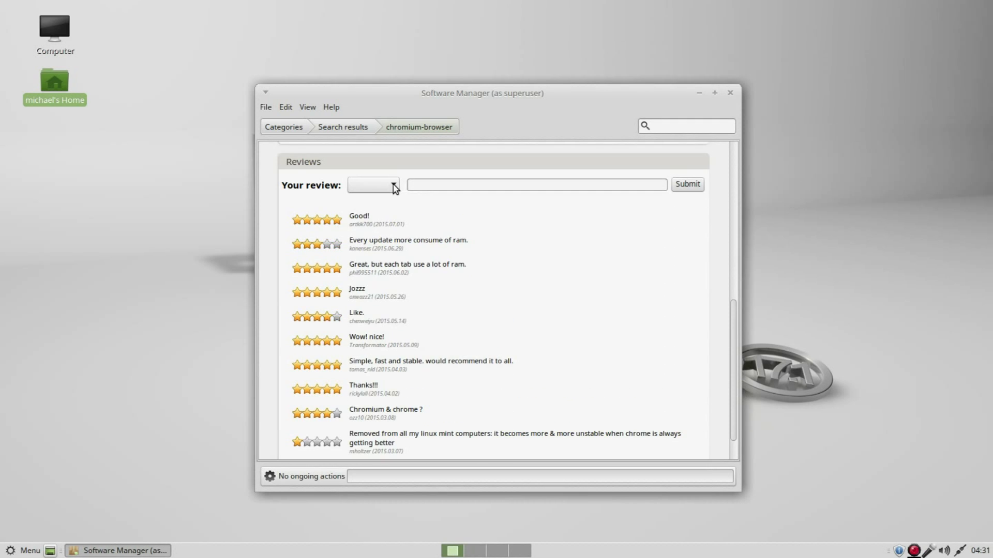
{"action": "left_click", "coordinate": [395, 186]}
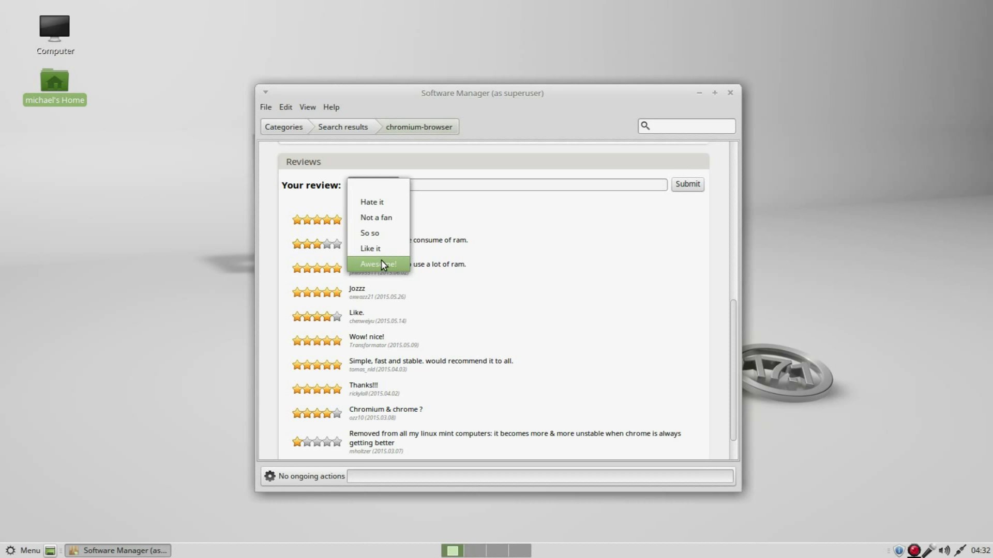
{"action": "left_click", "coordinate": [429, 185]}
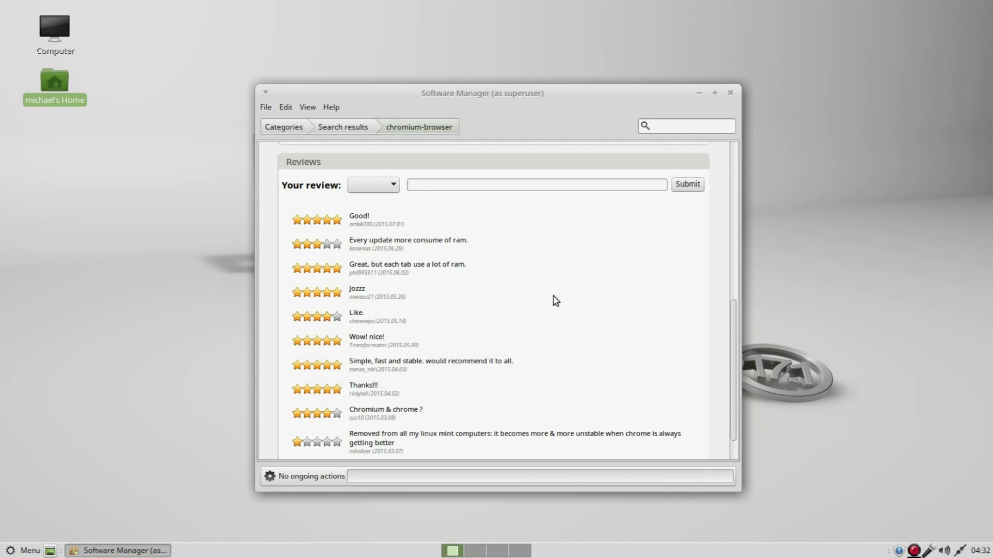
{"action": "left_click_drag", "start_coordinate": [737, 337], "coordinate": [735, 169]}
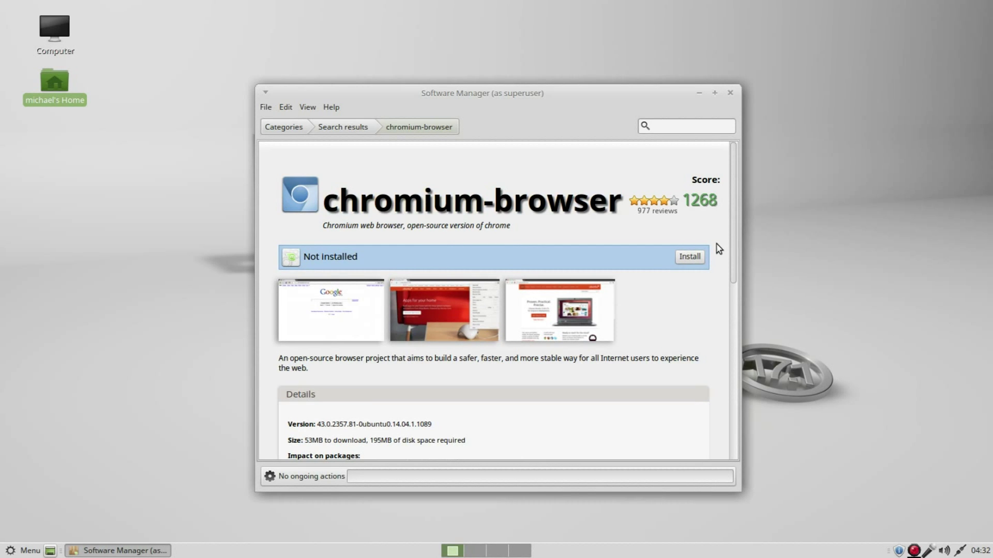
Install chromium-browser and confirm Chromium Web Browser appears under Internet in the Menu.
{"action": "left_click", "coordinate": [691, 257]}
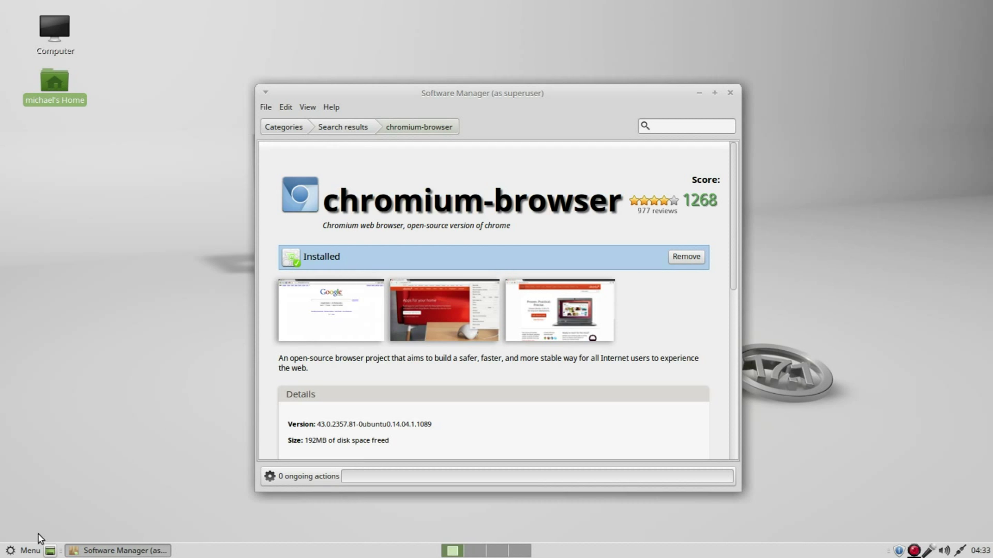
{"action": "left_click", "coordinate": [30, 551]}
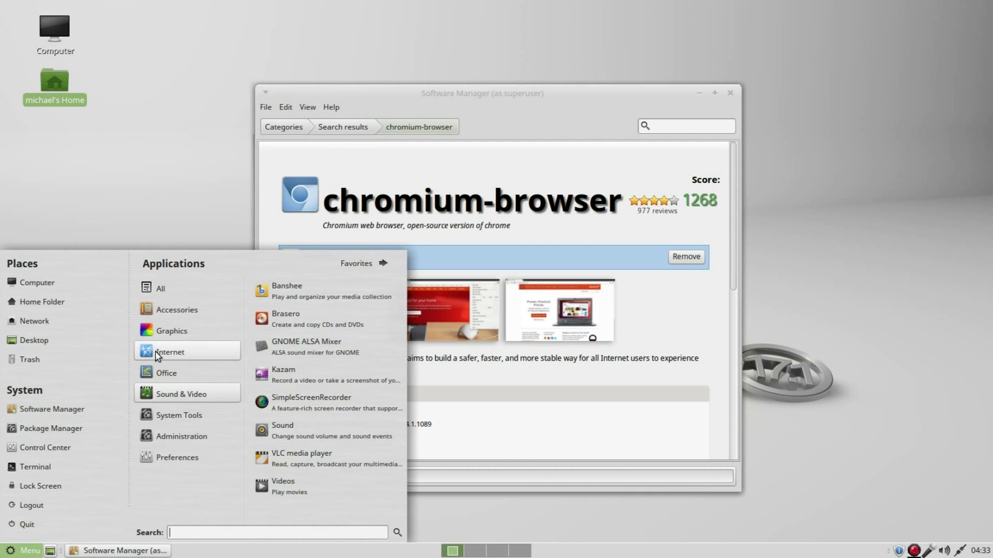
{"action": "mouse_move", "coordinate": [169, 352]}
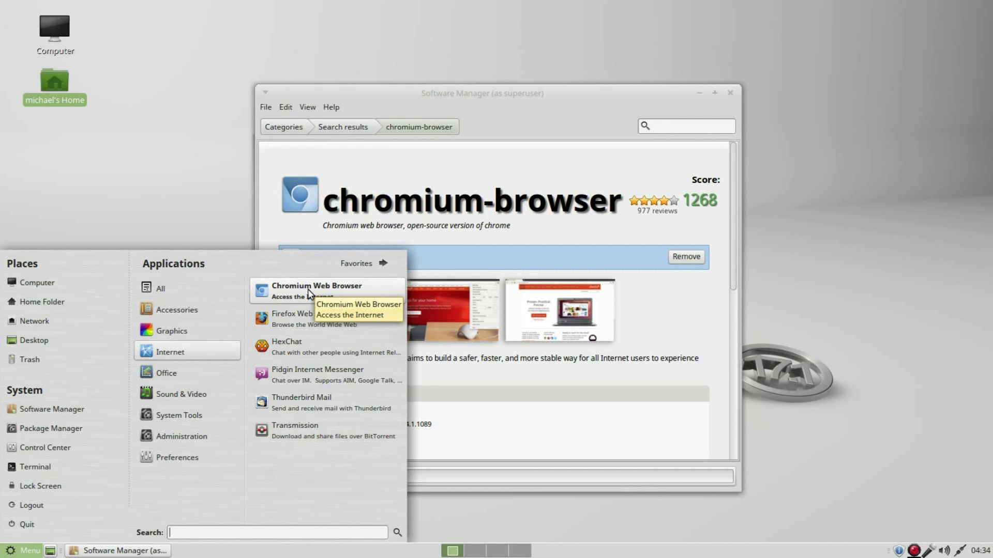
{"action": "left_click", "coordinate": [308, 290]}
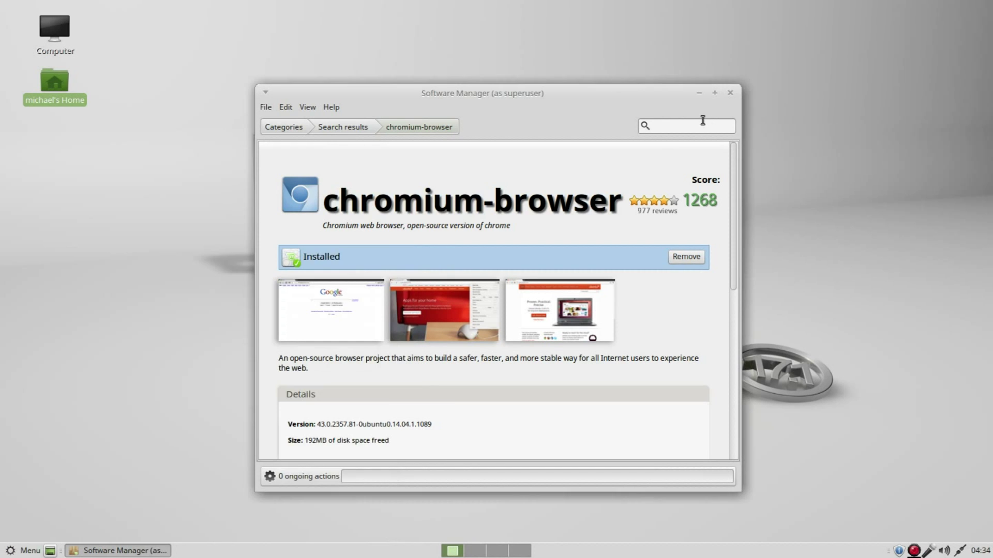
Close Software Manager and install Opera in a Terminal with 'sudo apt-get install opera'.
{"action": "left_click", "coordinate": [729, 93]}
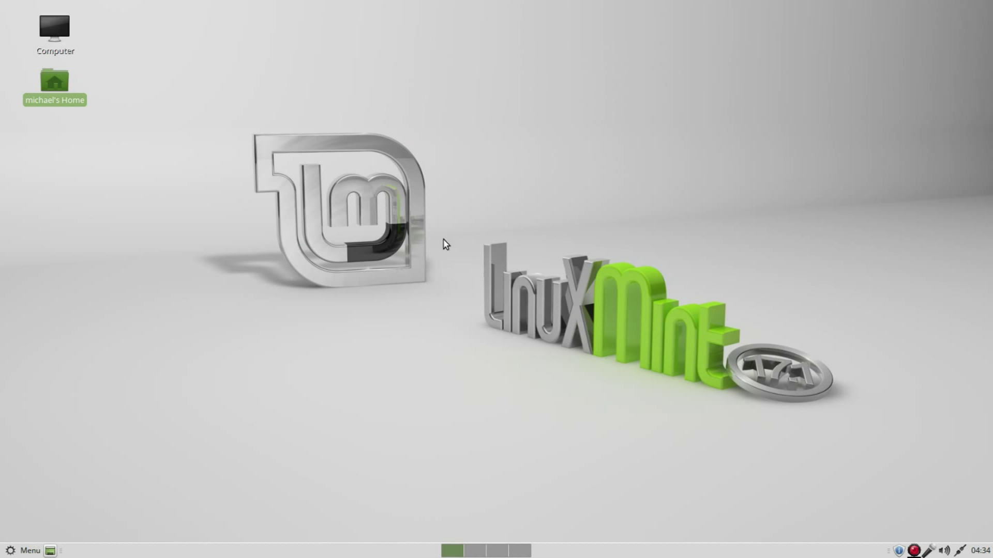
{"action": "left_click", "coordinate": [26, 552]}
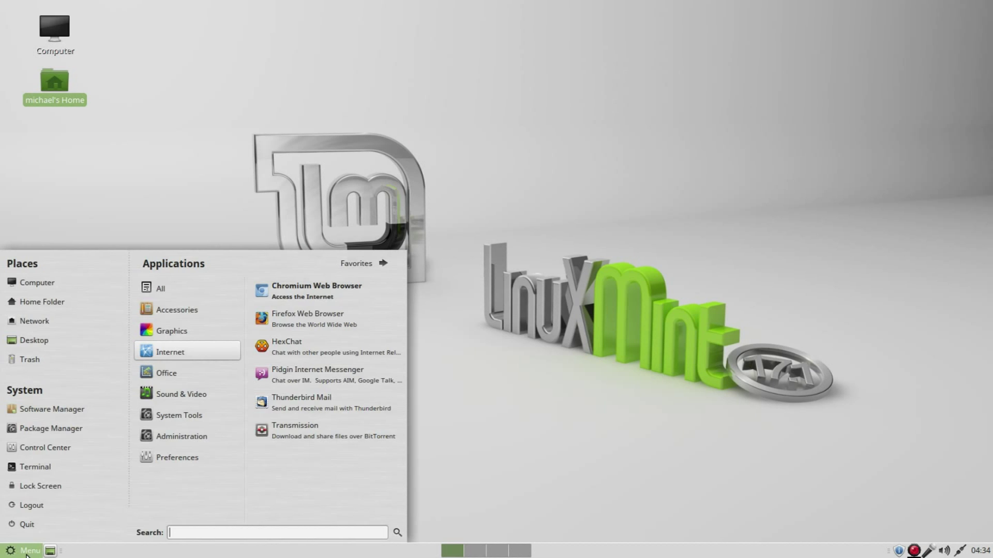
{"action": "left_click", "coordinate": [35, 467]}
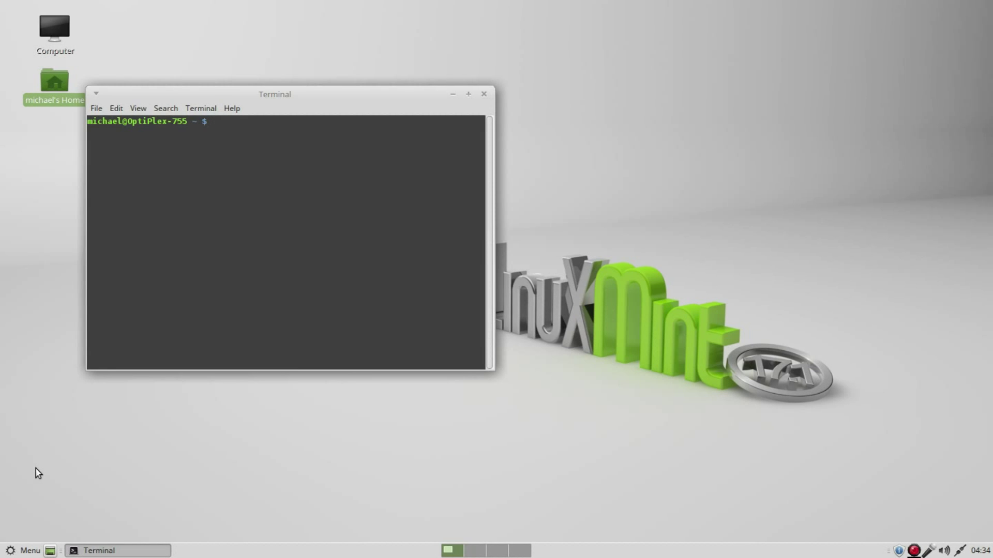
{"action": "type", "text": "sudo "}
{"action": "type", "text": "apt-get in"}
{"action": "type", "text": "stall op"}
{"action": "type", "text": "era"}
{"action": "key", "text": "Return"}
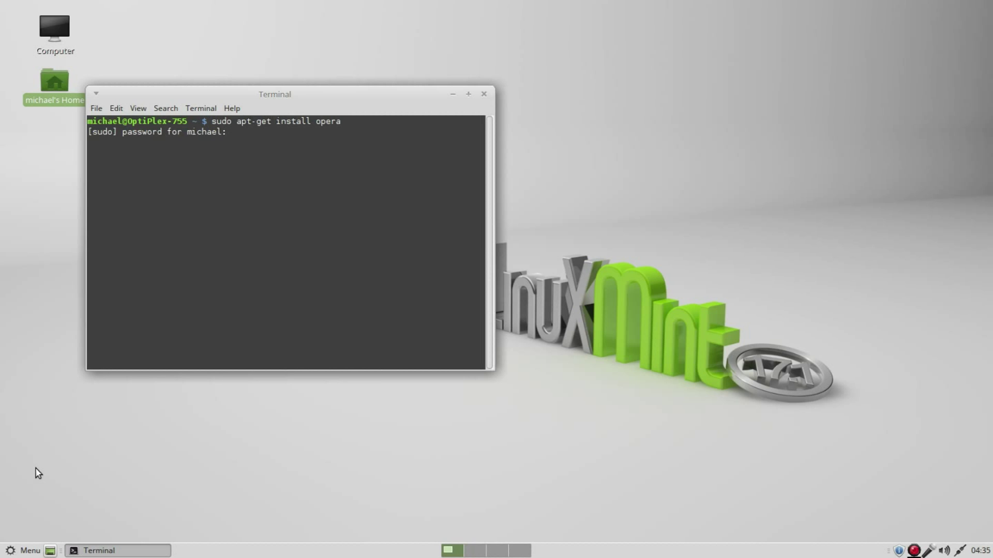
{"action": "key", "text": "Return"}
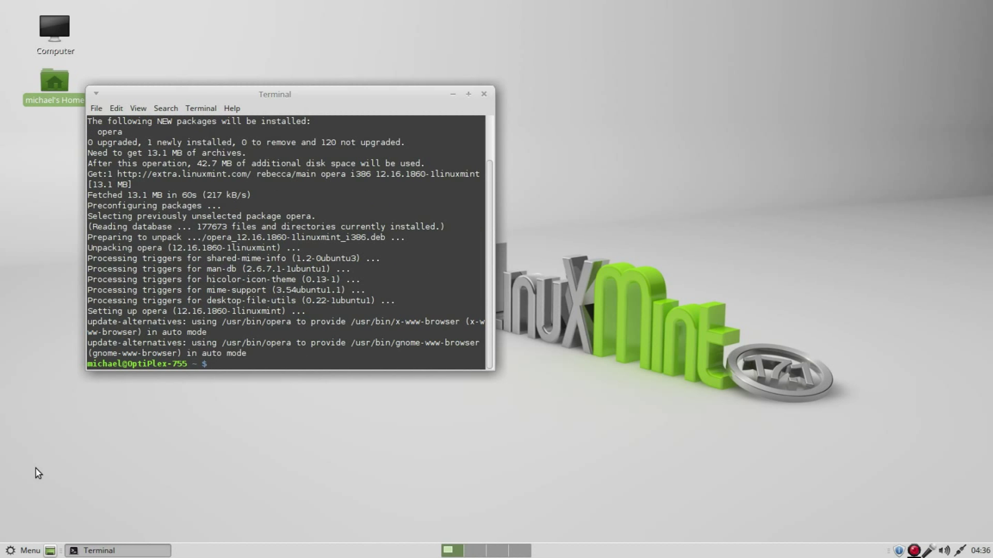
{"action": "left_click", "coordinate": [26, 551]}
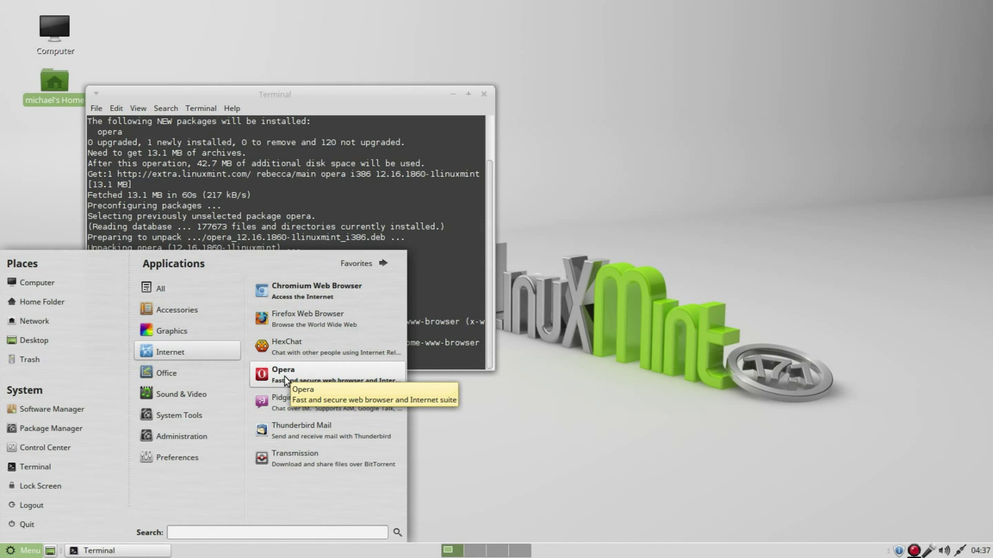
{"action": "left_click", "coordinate": [285, 382]}
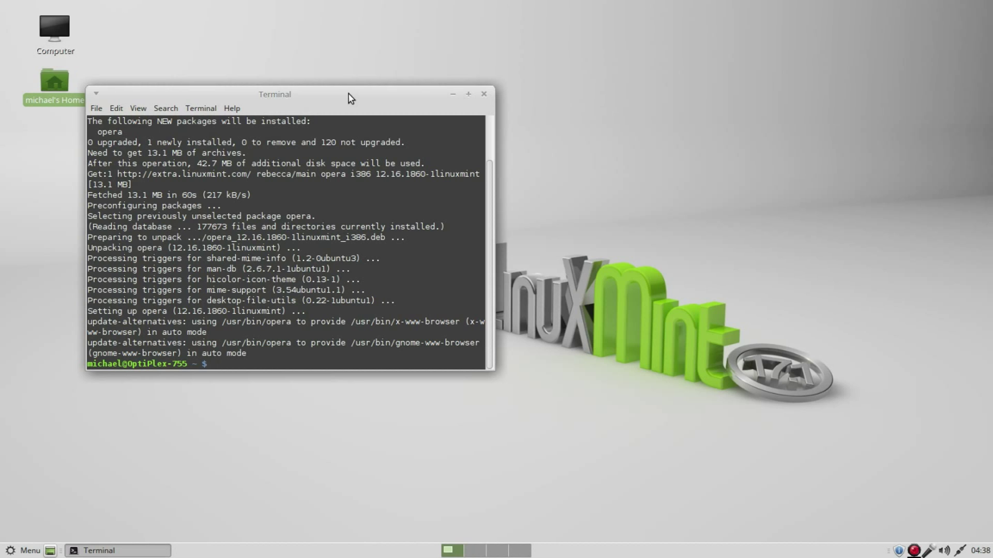
Enter 'sudo apt-get install' at the Terminal prompt without running it.
{"action": "type", "text": "sudo"}
{"action": "type", "text": "ap"}
{"action": "type", "text": "t-get"}
{"action": "type", "text": "i"}
{"action": "type", "text": "nstall"}
Change the command to a bare 'sudo apt-get remove' and run it.
{"action": "key", "text": "BackSpace"}
{"action": "key", "text": "BackSpace"}
{"action": "key", "text": "BackSpace"}
{"action": "key", "text": "BackSpace"}
{"action": "key", "text": "BackSpace"}
{"action": "key", "text": "BackSpace"}
{"action": "key", "text": "BackSpace"}
{"action": "type", "text": "remove"}
{"action": "key", "text": "Return"}
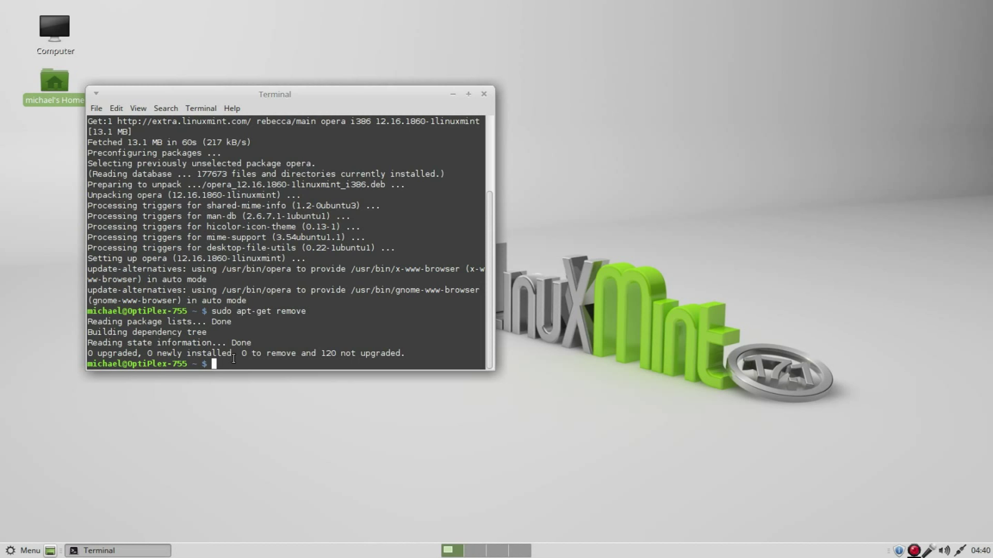
Remove Opera with 'sudo apt-get remove opera', confirming with Y.
{"action": "type", "text": "sudo "}
{"action": "type", "text": "apt-"}
{"action": "type", "text": "get remove op"}
{"action": "type", "text": "era"}
{"action": "key", "text": "Return"}
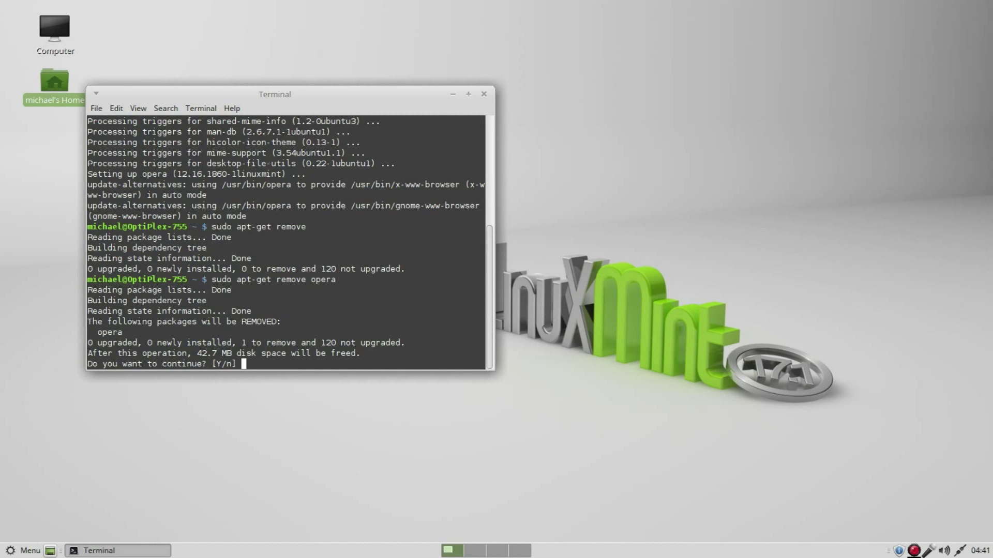
{"action": "type", "text": "Y"}
{"action": "key", "text": "Return"}
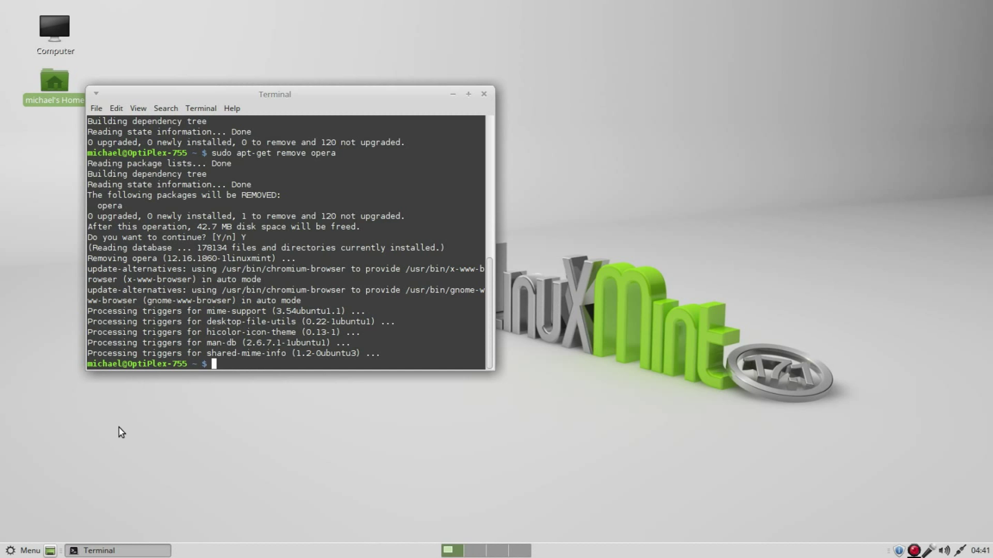
Check that Opera is gone from the Internet menu, then enter 'aptitude' at the prompt.
{"action": "left_click", "coordinate": [30, 551]}
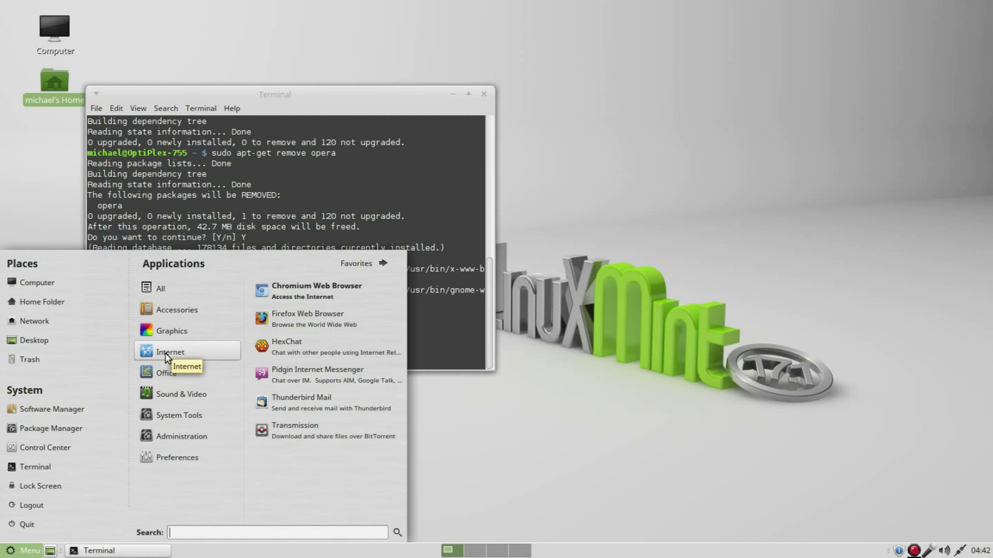
{"action": "mouse_move", "coordinate": [187, 351]}
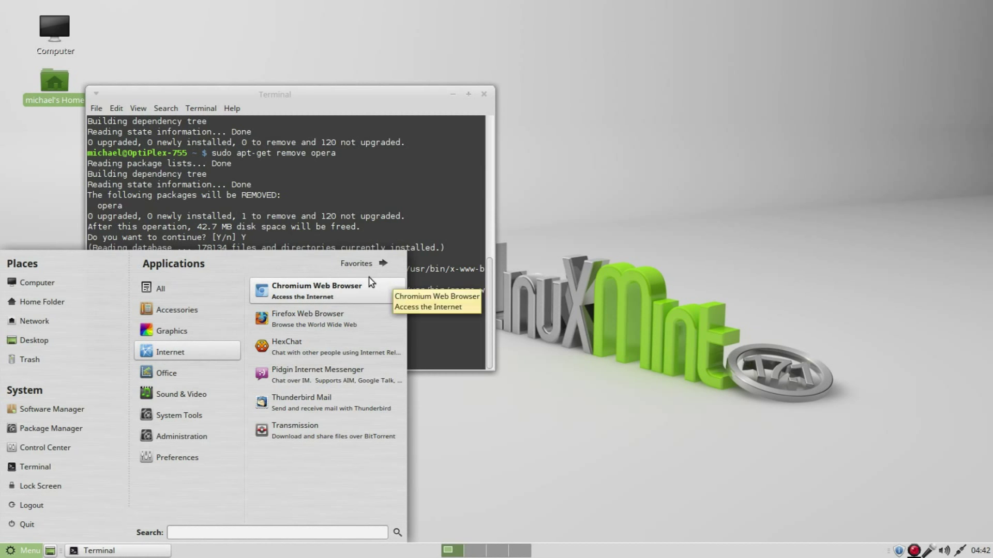
{"action": "left_click", "coordinate": [343, 98]}
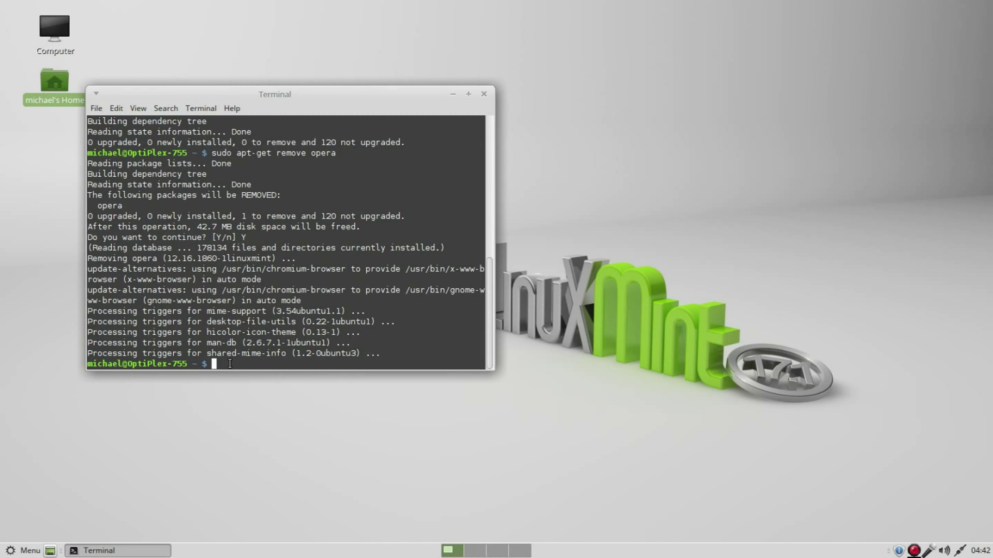
{"action": "type", "text": "sudo apt"}
{"action": "type", "text": "itude inst"}
{"action": "type", "text": "all op"}
{"action": "type", "text": "era"}
{"action": "key", "text": "BackSpace"}
{"action": "key", "text": "BackSpace"}
{"action": "key", "text": "BackSpace"}
{"action": "key", "text": "BackSpace"}
{"action": "key", "text": "BackSpace"}
{"action": "key", "text": "BackSpace"}
{"action": "key", "text": "BackSpace"}
{"action": "key", "text": "BackSpace"}
{"action": "key", "text": "BackSpace"}
{"action": "type", "text": "a"}
{"action": "type", "text": "ptitude"}
{"action": "key", "text": "Return"}
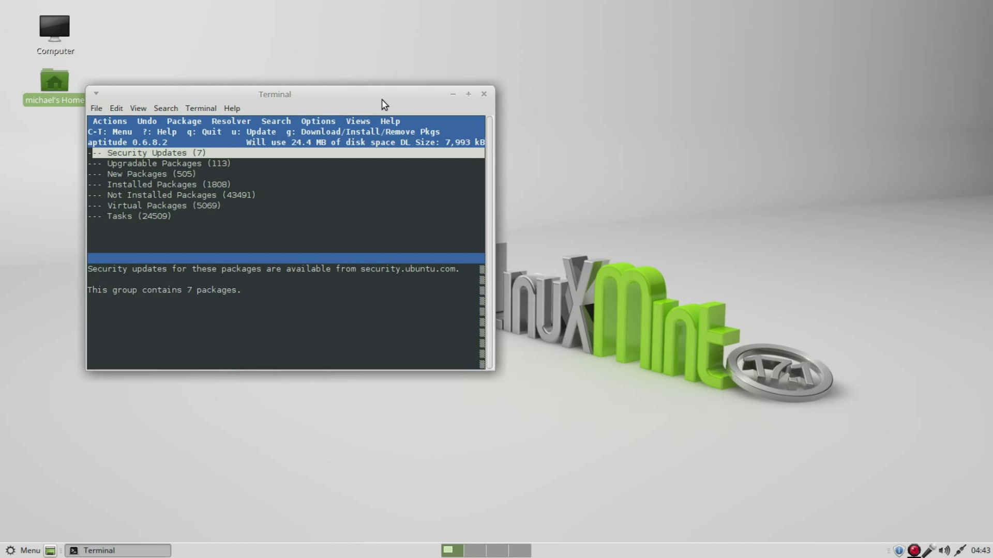
{"action": "left_click", "coordinate": [359, 121]}
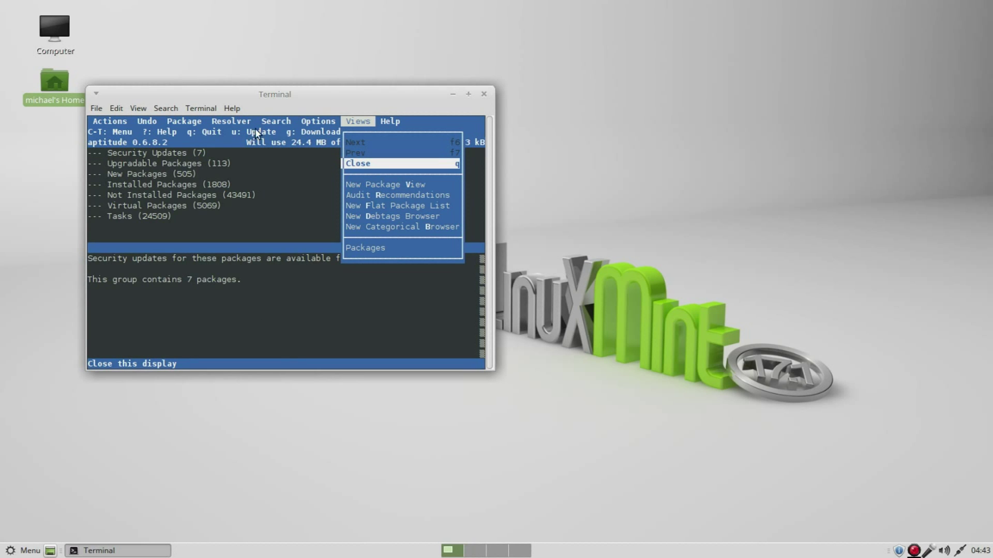
{"action": "left_click", "coordinate": [240, 122]}
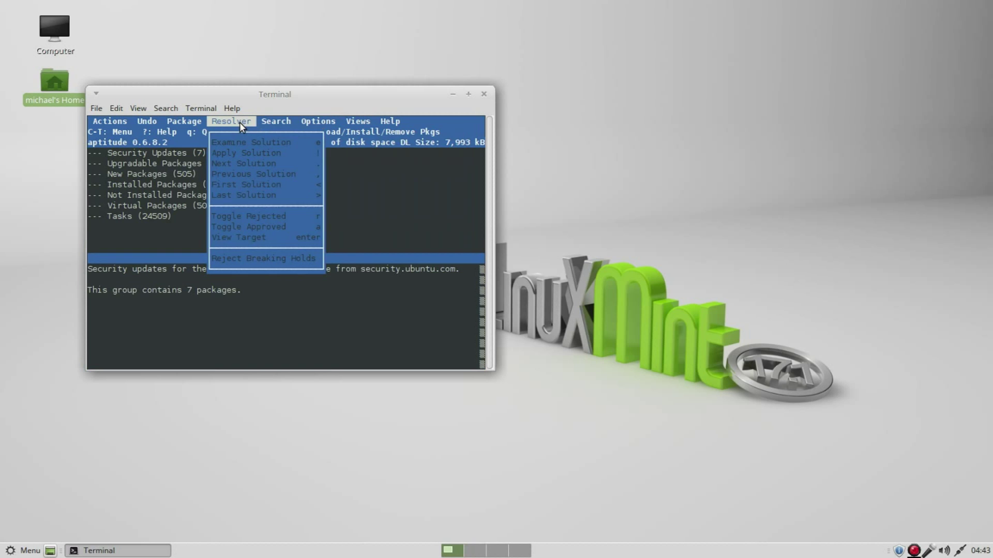
{"action": "left_click", "coordinate": [115, 123]}
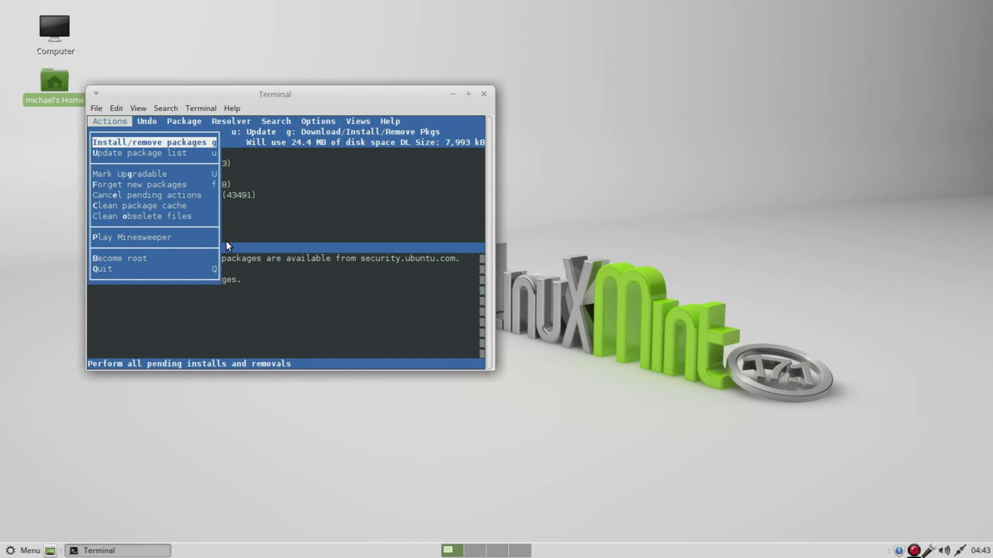
{"action": "key", "text": "q"}
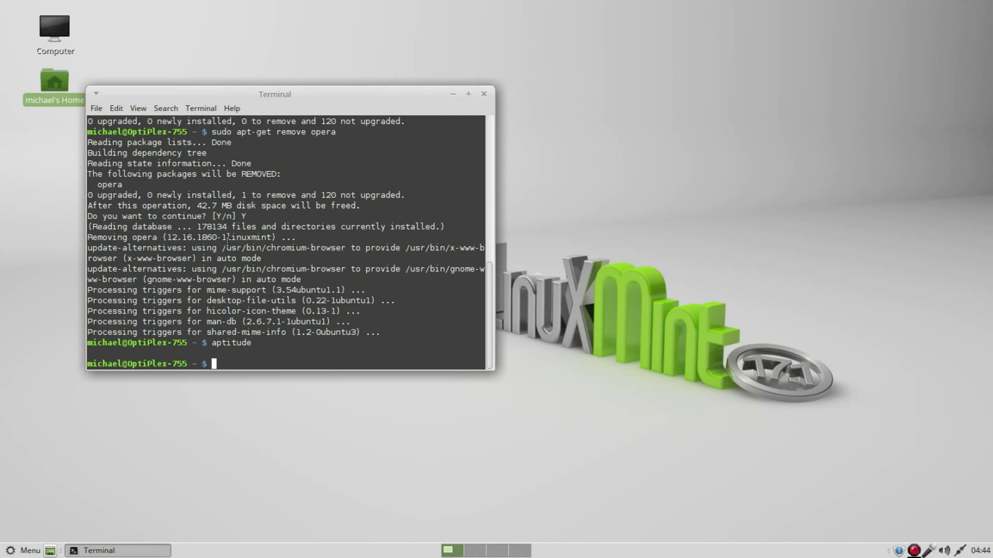
Launch Synaptic with 'sudo synaptic', dismiss its Quick Introduction, then close Synaptic and Terminal.
{"action": "type", "text": "sud"}
{"action": "type", "text": "o syna"}
{"action": "type", "text": "ptic"}
{"action": "key", "text": "Return"}
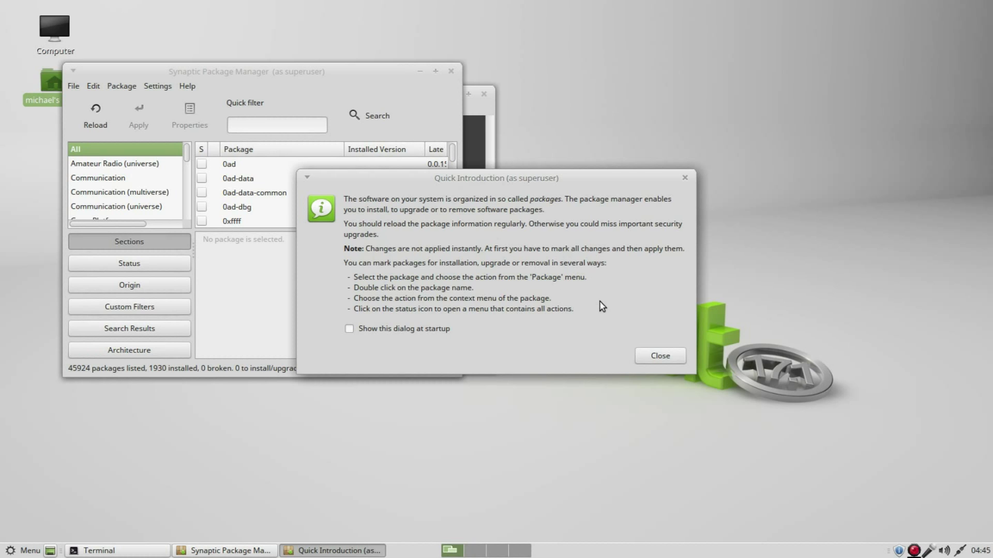
{"action": "left_click", "coordinate": [656, 359]}
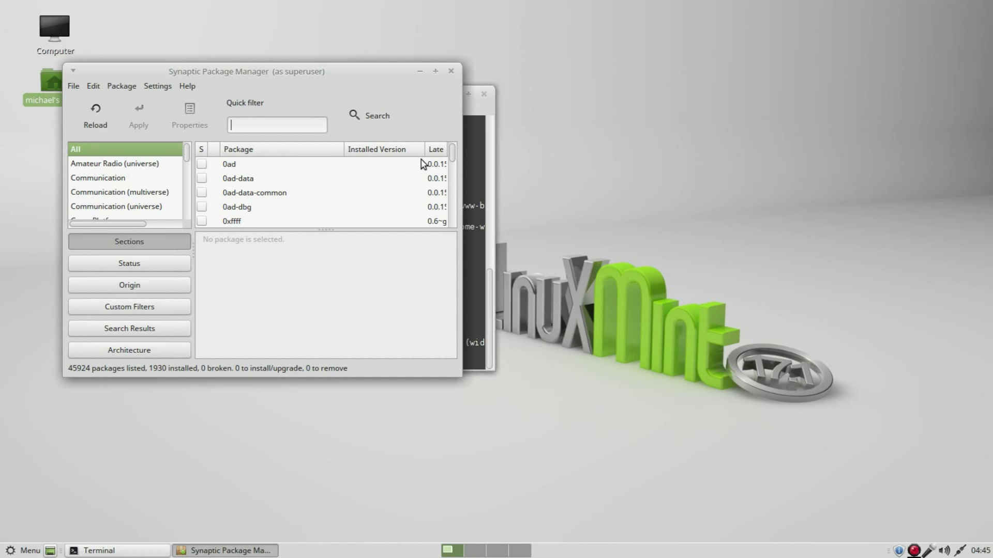
{"action": "left_click", "coordinate": [452, 71]}
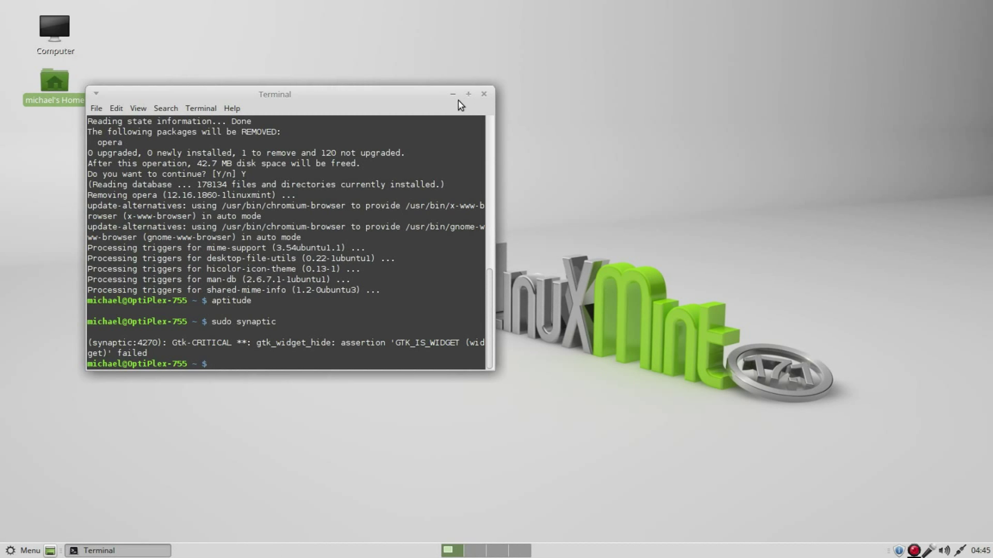
{"action": "left_click", "coordinate": [486, 94]}
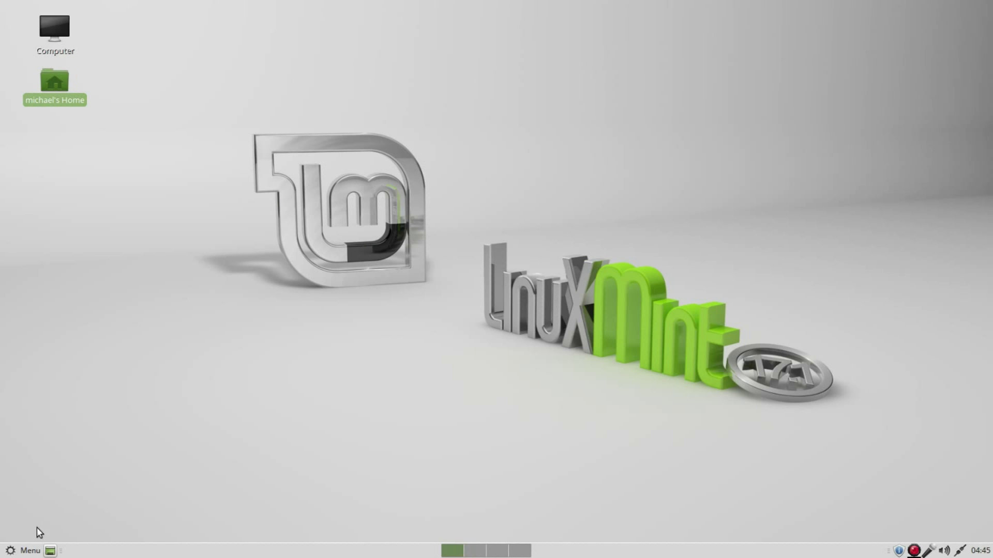
Launch Synaptic Package Manager from the Administration menu and authenticate with the password.
{"action": "left_click", "coordinate": [12, 552]}
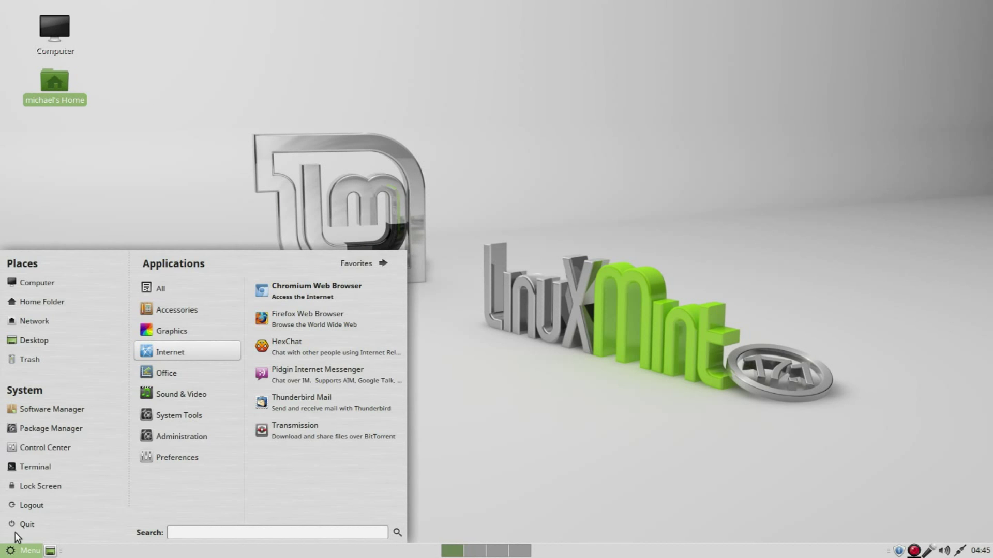
{"action": "mouse_move", "coordinate": [181, 436]}
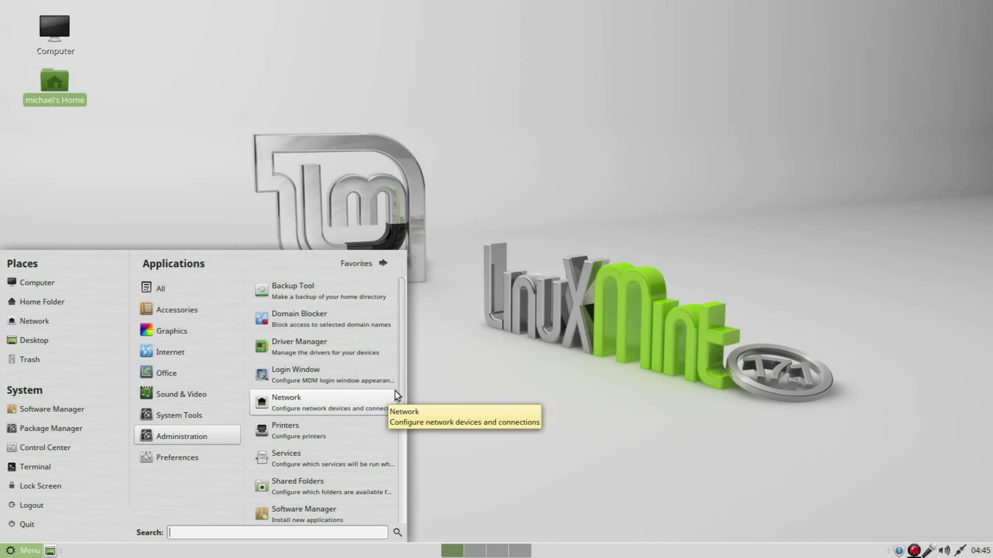
{"action": "left_click_drag", "start_coordinate": [402, 389], "coordinate": [406, 483]}
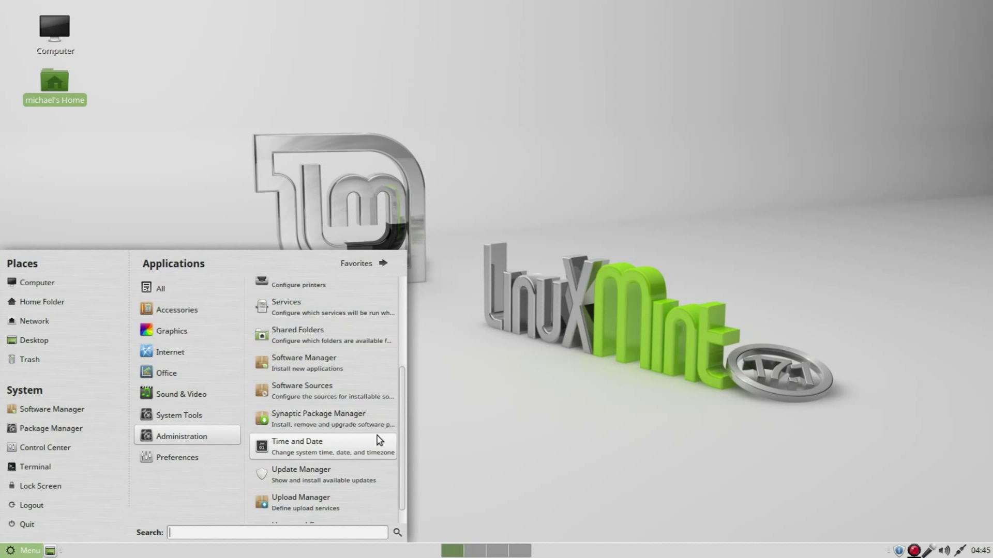
{"action": "left_click", "coordinate": [303, 421]}
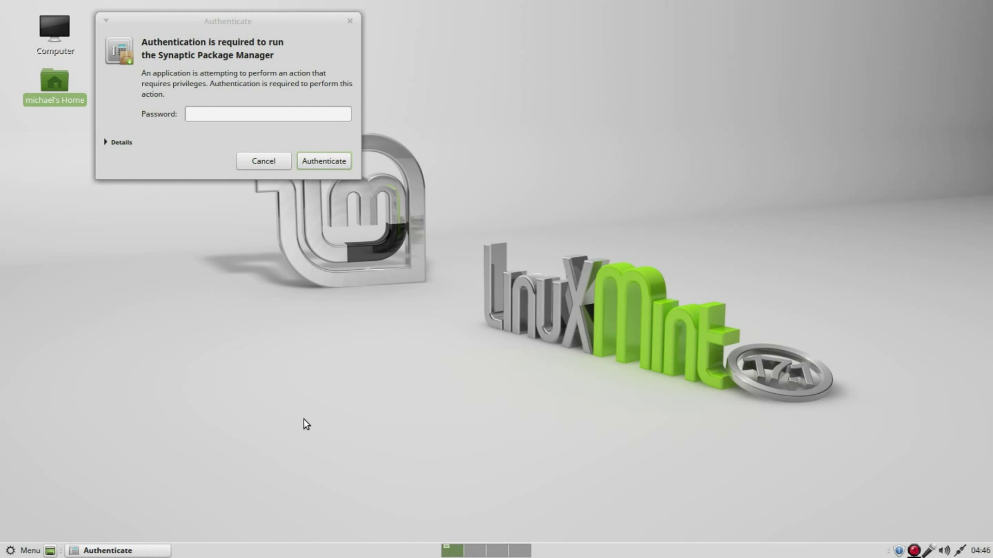
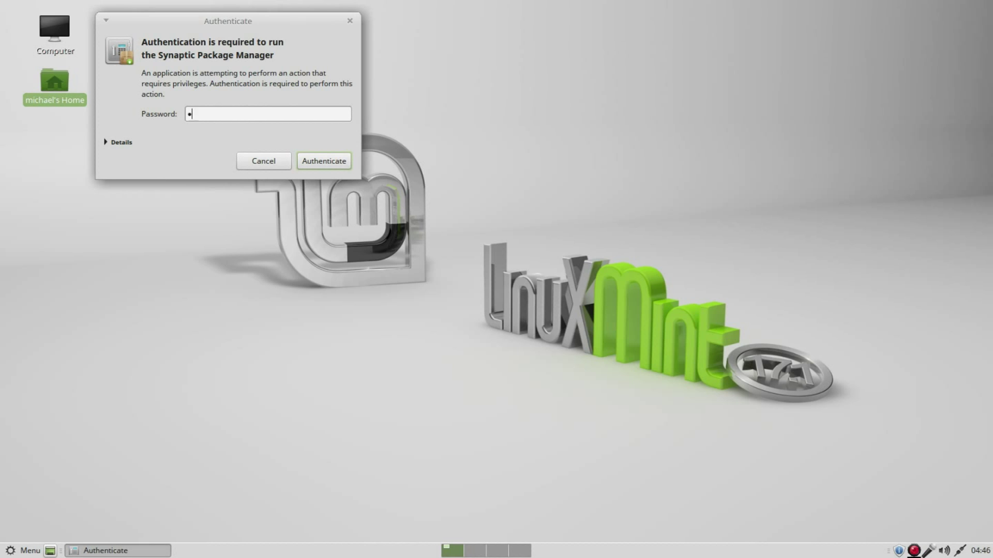
{"action": "key", "text": "Return"}
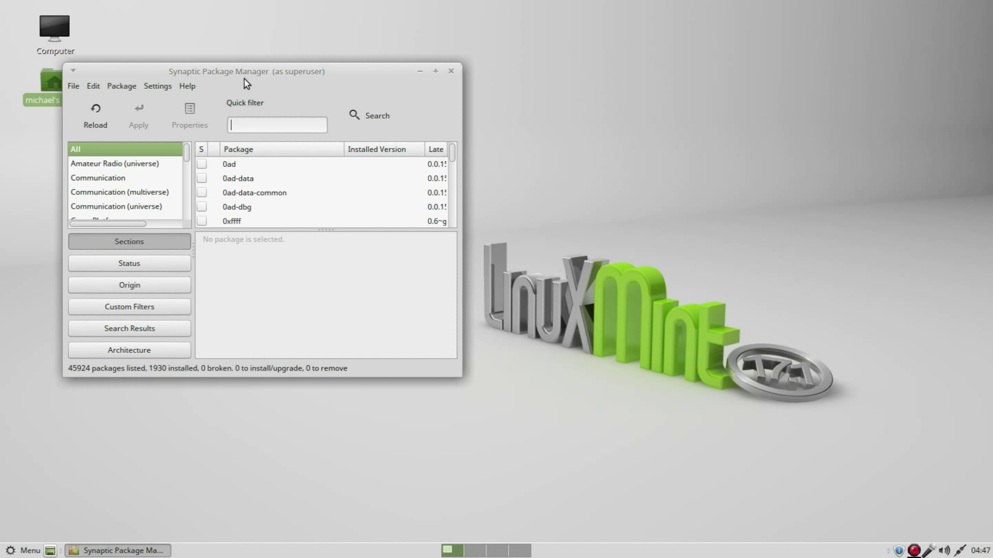
Install the 'opera' package (12.16.1860) in Synaptic, then check the Internet menu for Opera.
{"action": "type", "text": "opera"}
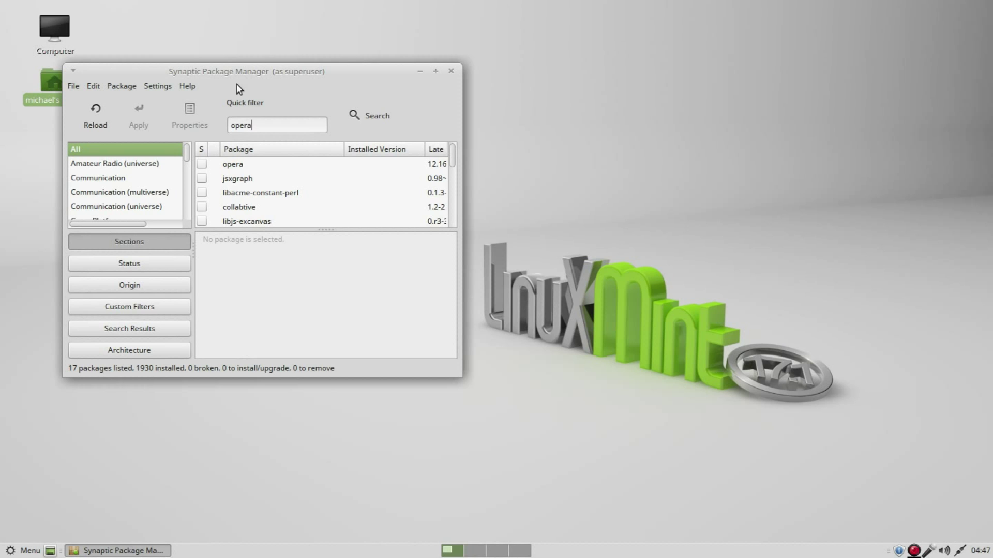
{"action": "left_click", "coordinate": [202, 165]}
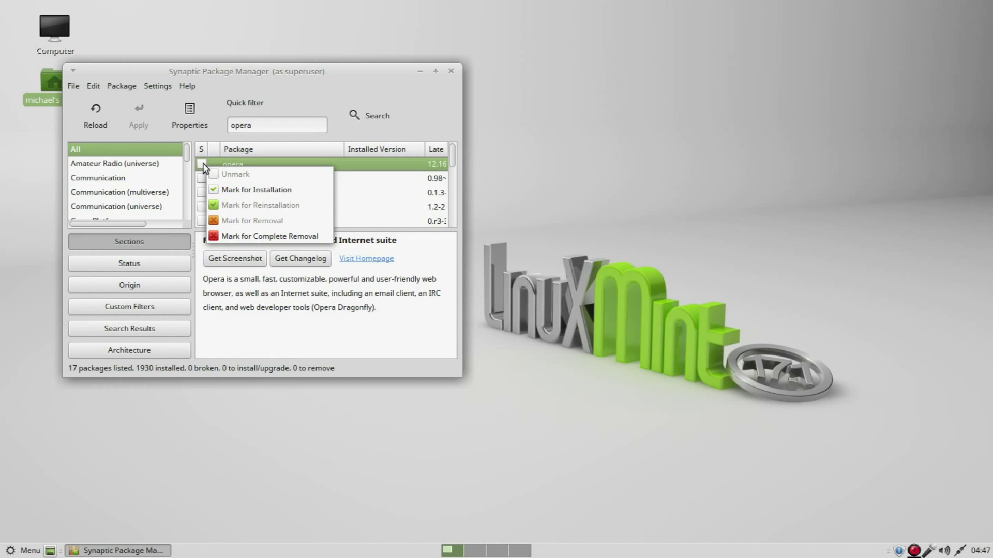
{"action": "left_click", "coordinate": [240, 190]}
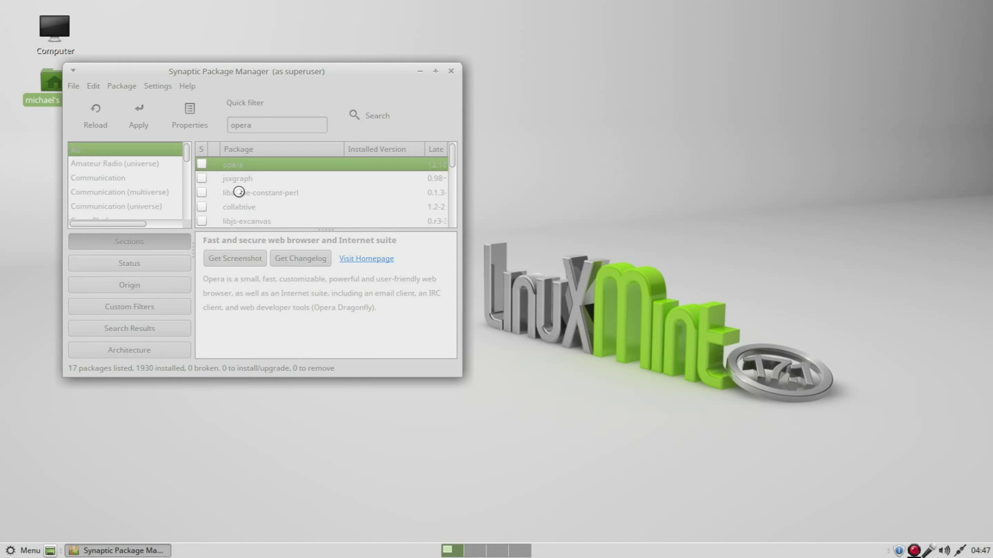
{"action": "left_click", "coordinate": [140, 115]}
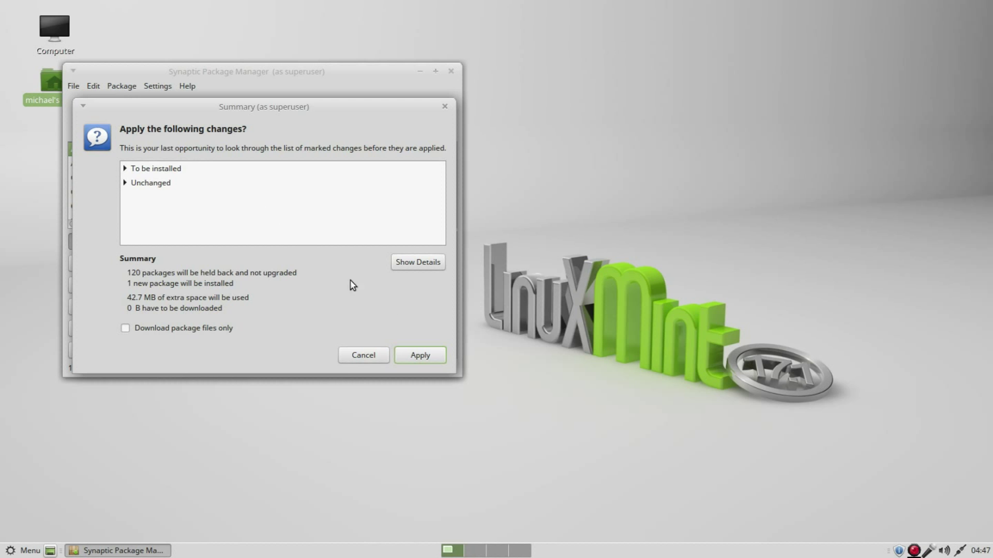
{"action": "left_click", "coordinate": [422, 357]}
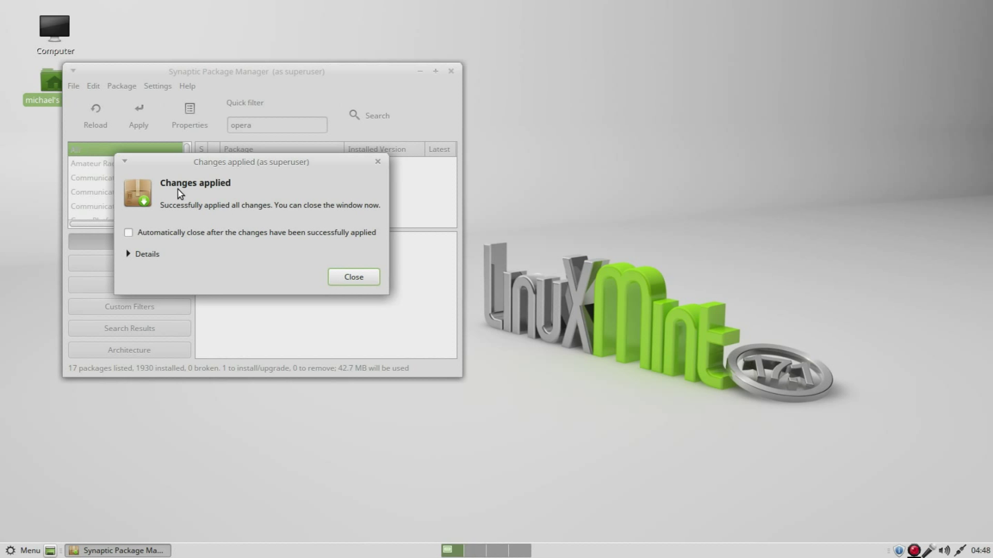
{"action": "left_click", "coordinate": [354, 278]}
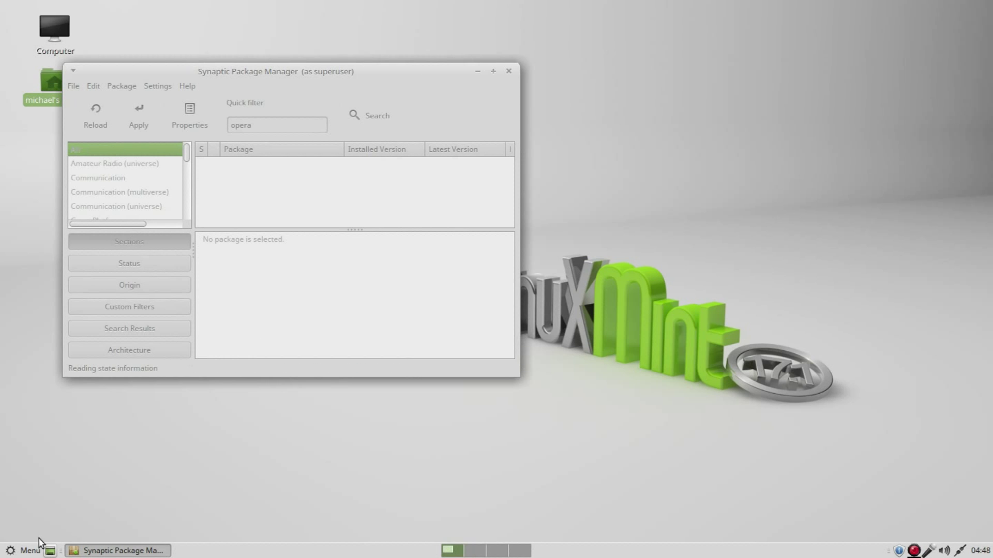
{"action": "left_click", "coordinate": [17, 554]}
{"action": "mouse_move", "coordinate": [170, 352]}
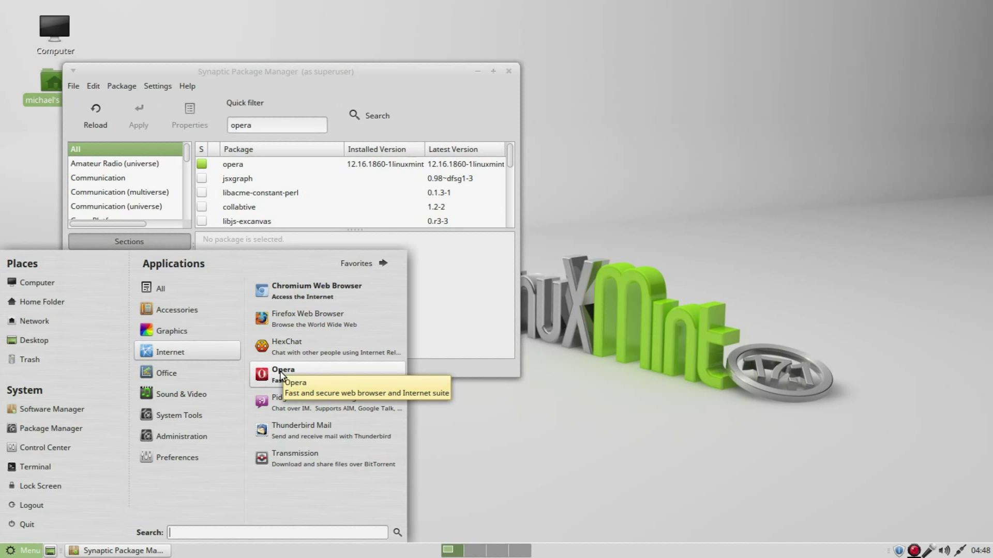
{"action": "left_click", "coordinate": [280, 375]}
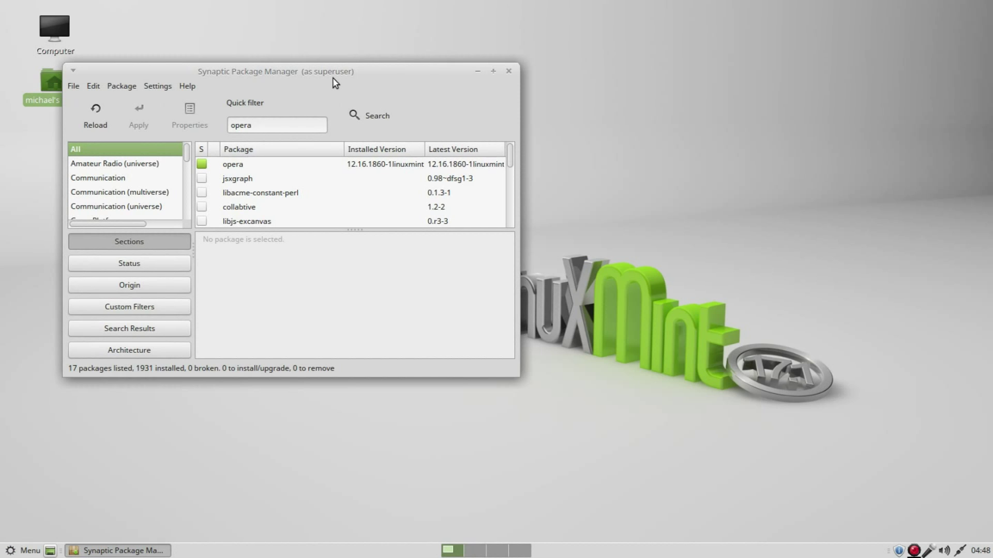